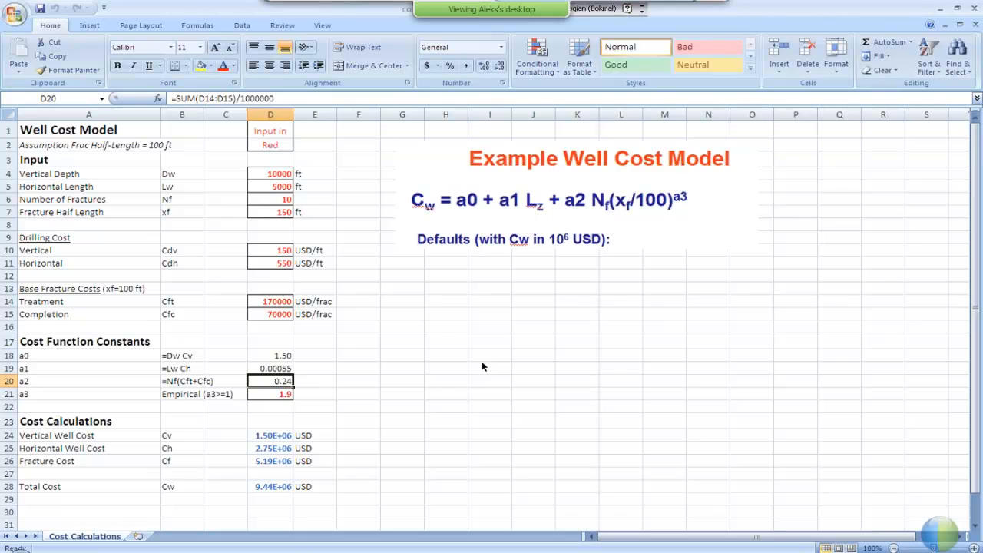
Step: Examine the well inputs, the vertical and horizontal drilling costs, and the base fracture treatment cost in the Well Cost Model sheet
{"action": "left_click", "coordinate": [269, 175]}
{"action": "left_click_drag", "start_coordinate": [269, 175], "coordinate": [270, 213]}
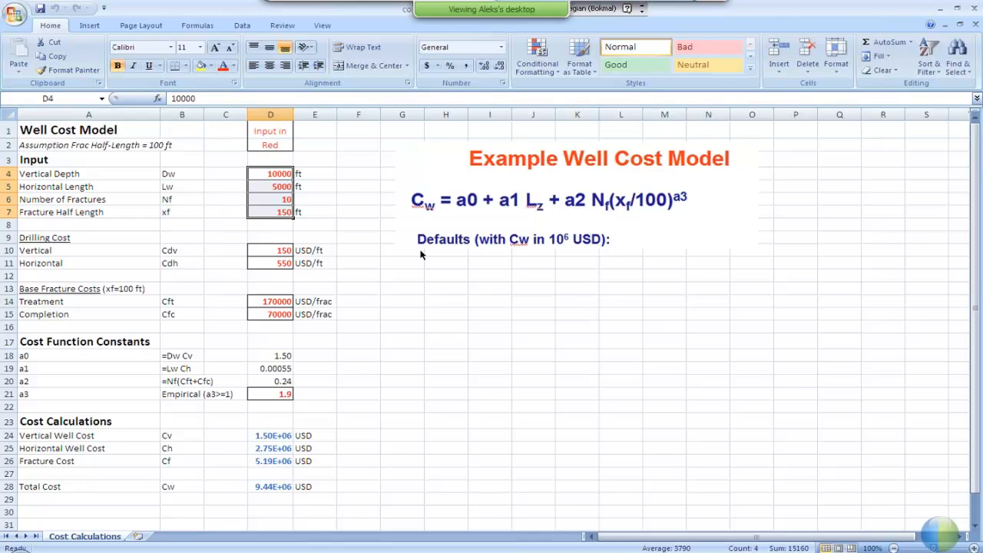
{"action": "key", "text": "Right"}
{"action": "key", "text": "Left"}
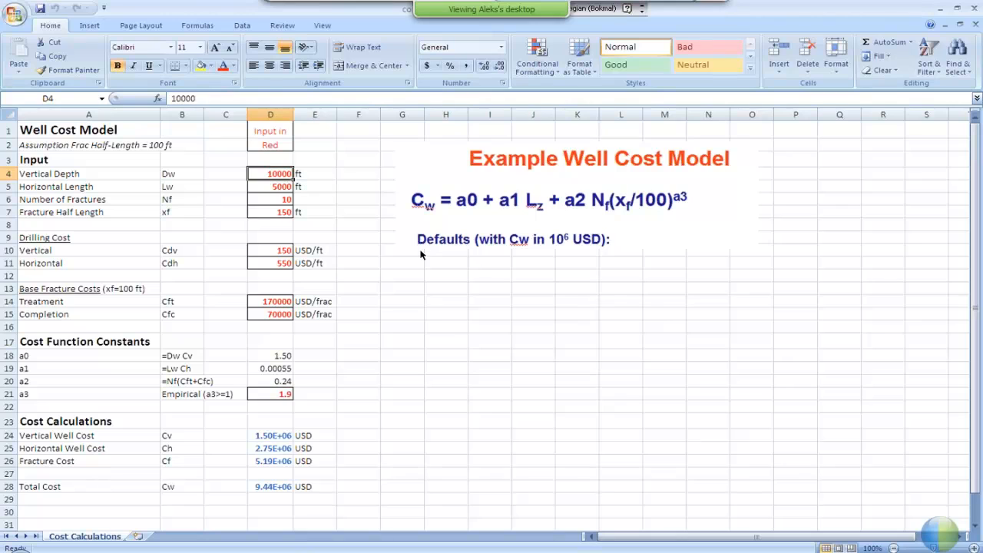
{"action": "key", "text": "Down"}
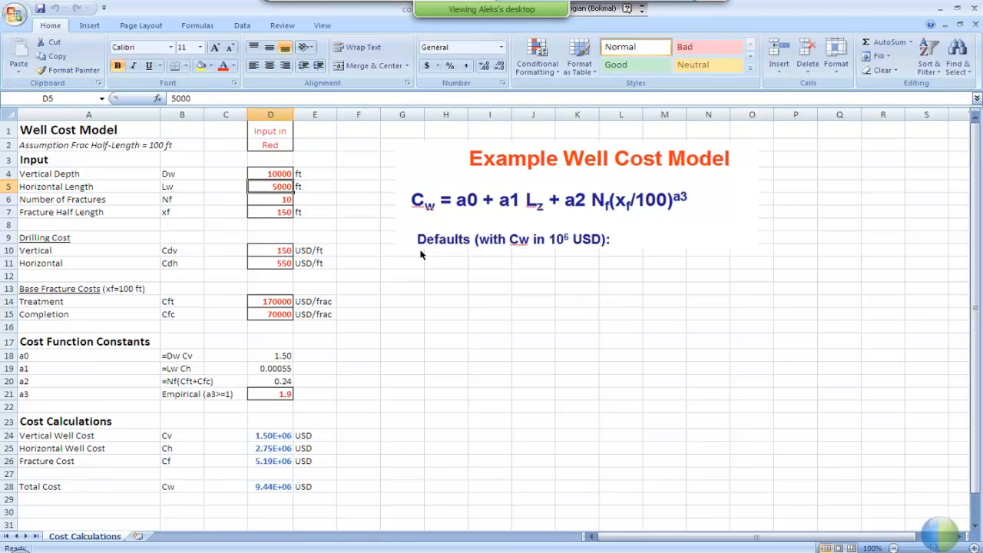
{"action": "key", "text": "Down"}
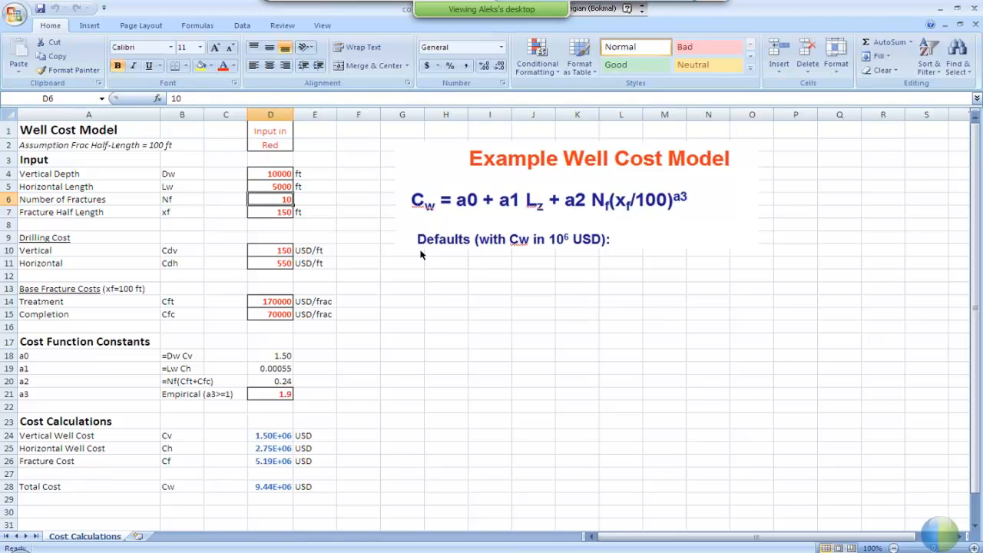
{"action": "key", "text": "Down"}
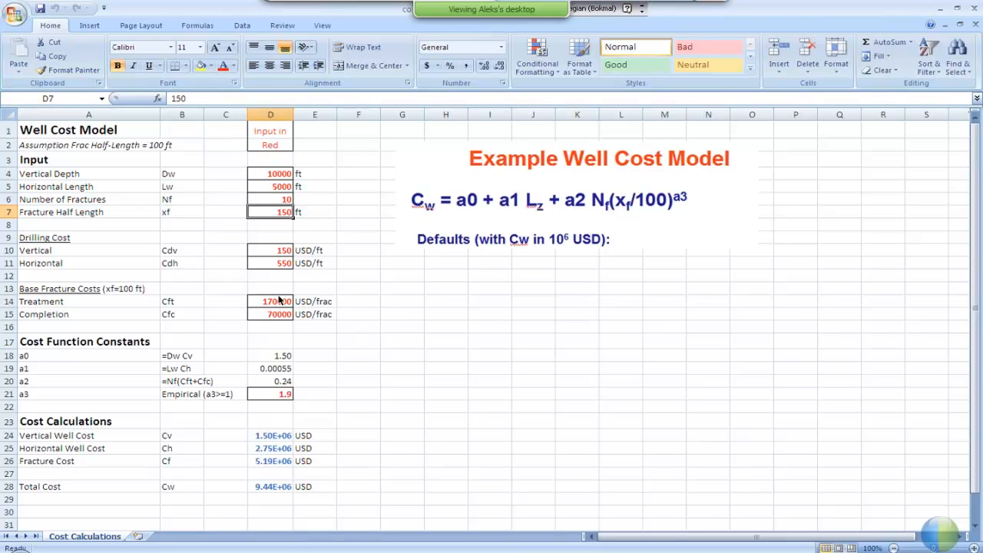
{"action": "left_click", "coordinate": [259, 251]}
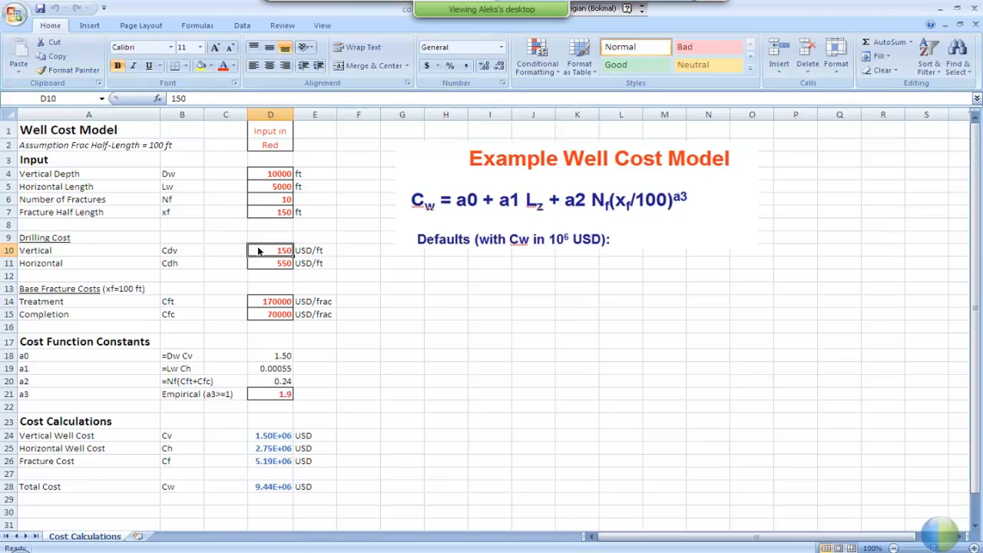
{"action": "left_click", "coordinate": [260, 266]}
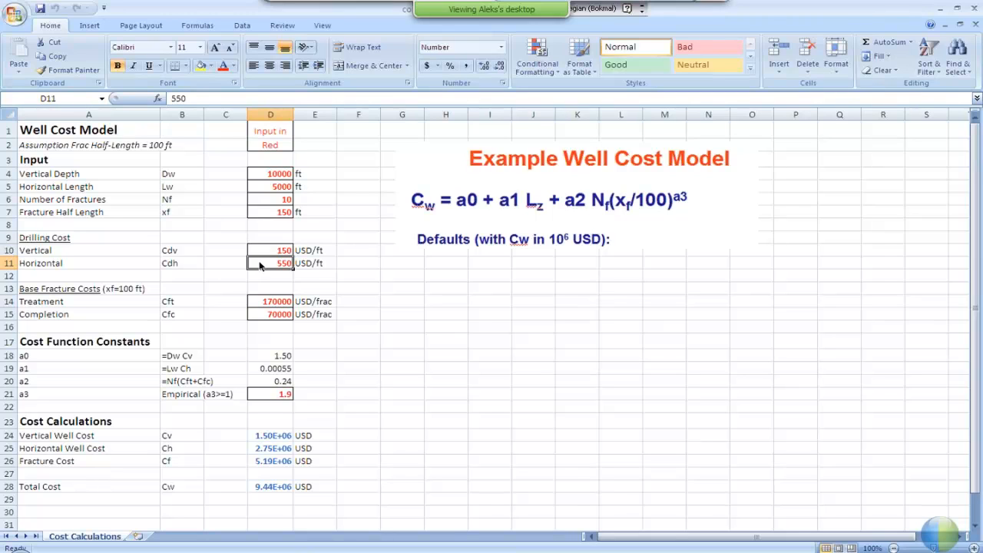
{"action": "left_click", "coordinate": [273, 302]}
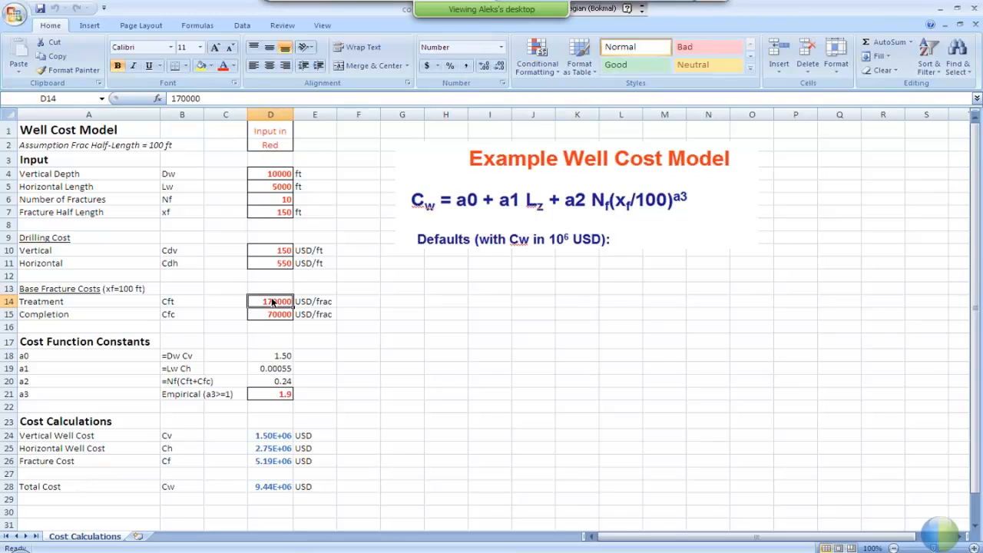
Step: Examine the formulas behind the cost function constants a0 and a1, the vertical, horizontal and fracture costs, and the total cost
{"action": "left_click", "coordinate": [257, 356]}
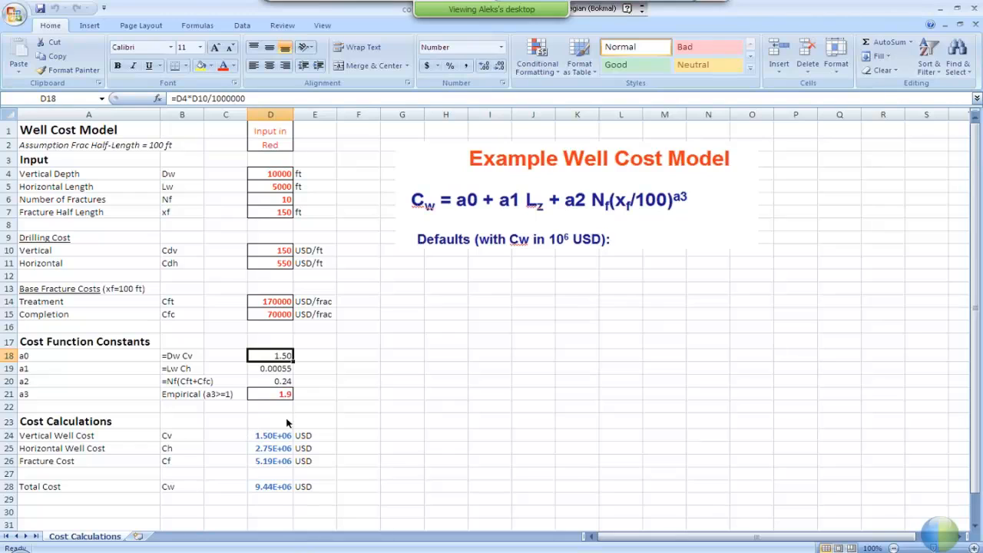
{"action": "left_click", "coordinate": [259, 438]}
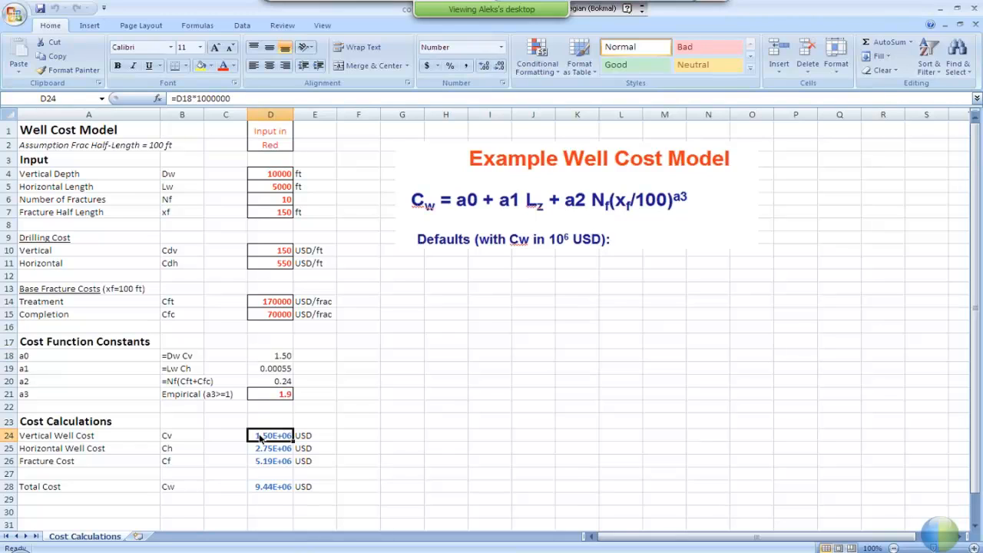
{"action": "key", "text": "Left"}
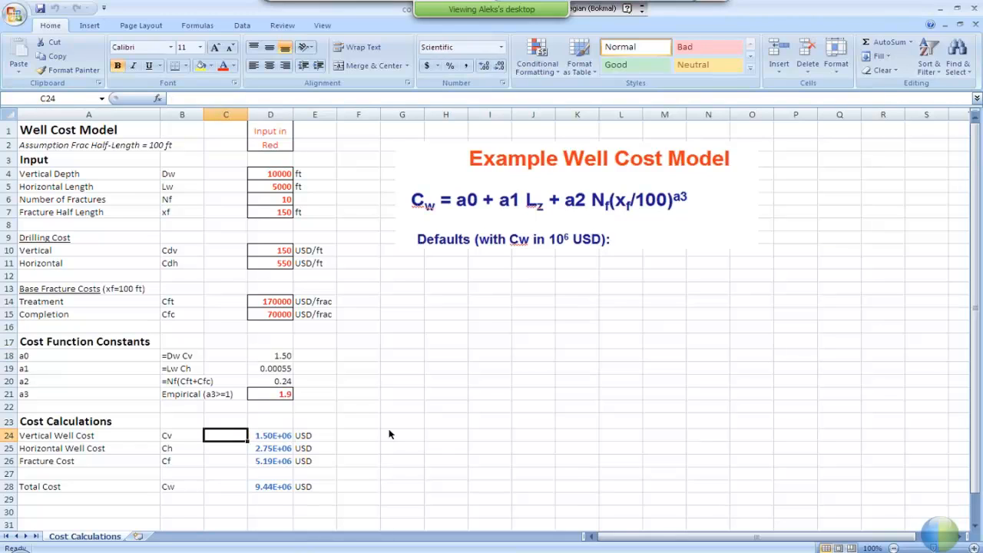
{"action": "key", "text": "Right"}
{"action": "key", "text": "Down"}
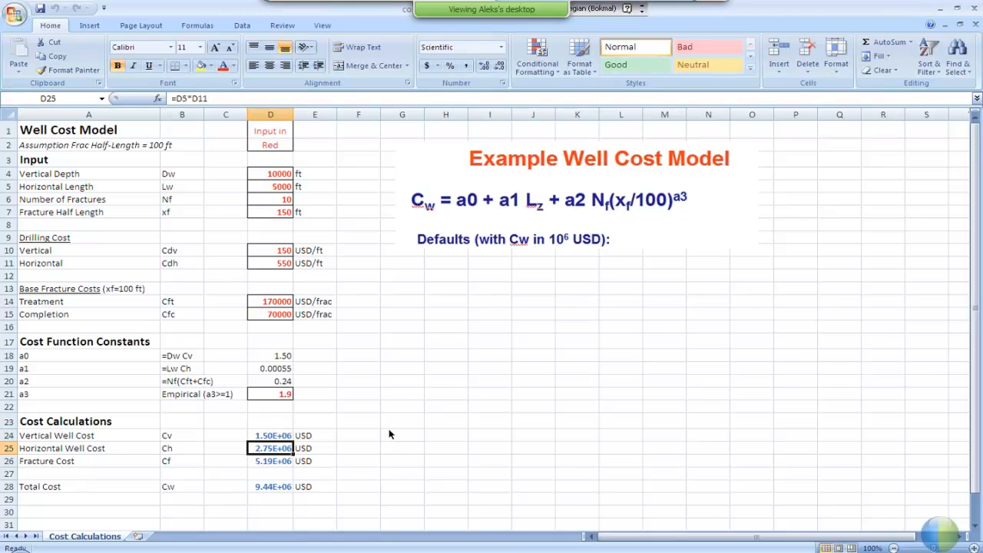
{"action": "key", "text": "Down"}
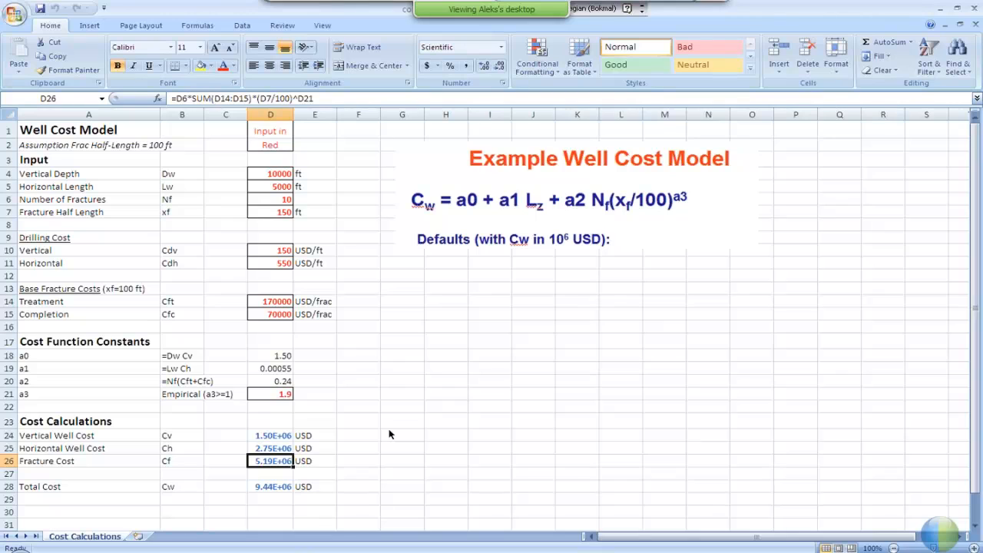
{"action": "key", "text": "Down"}
{"action": "key", "text": "Up"}
{"action": "key", "text": "Up"}
{"action": "key", "text": "Down"}
{"action": "key", "text": "Down"}
{"action": "key", "text": "Down"}
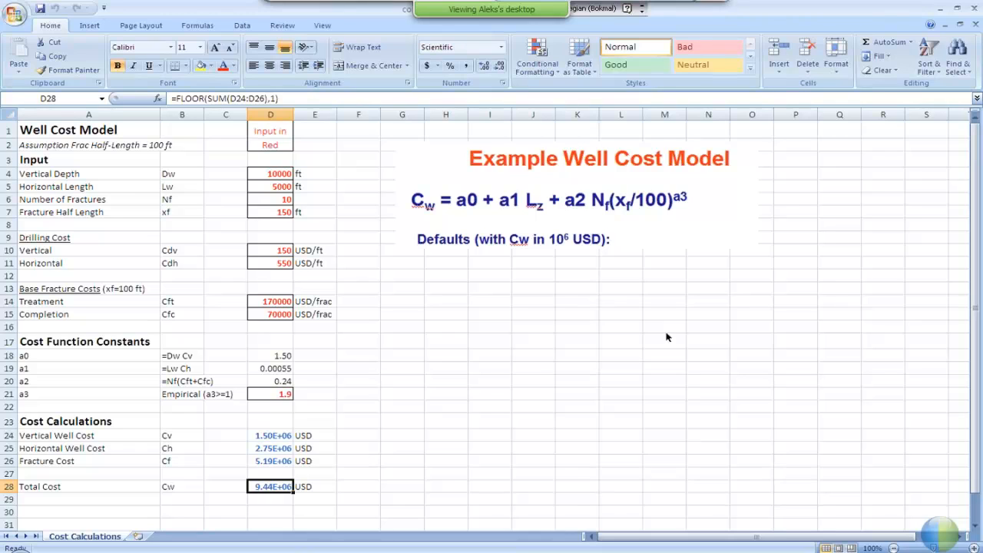
{"action": "left_click", "coordinate": [411, 464]}
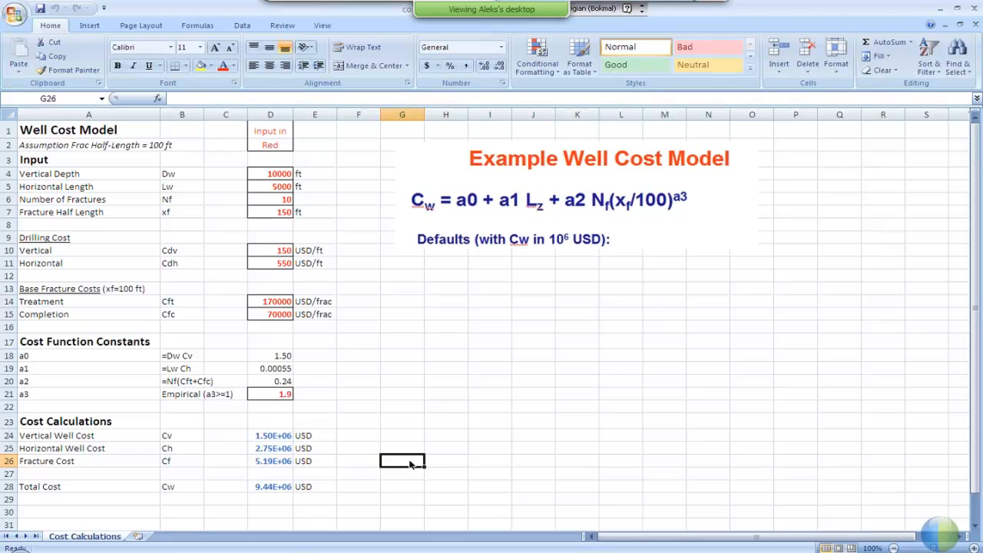
{"action": "left_click", "coordinate": [278, 367]}
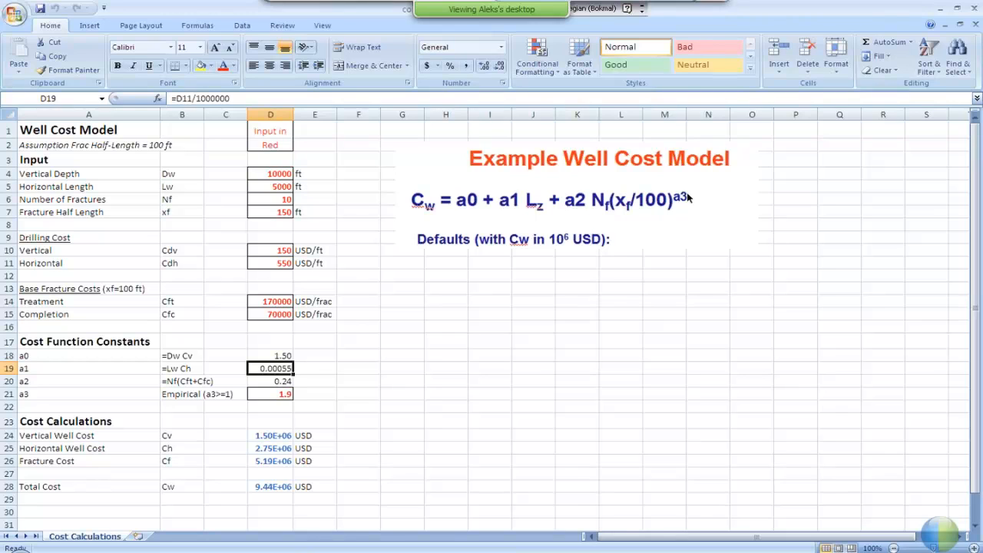
Step: Close the well cost workbook and go up to the project's Top-View in Pipe-It
{"action": "left_click", "coordinate": [976, 10]}
{"action": "left_click", "coordinate": [738, 373]}
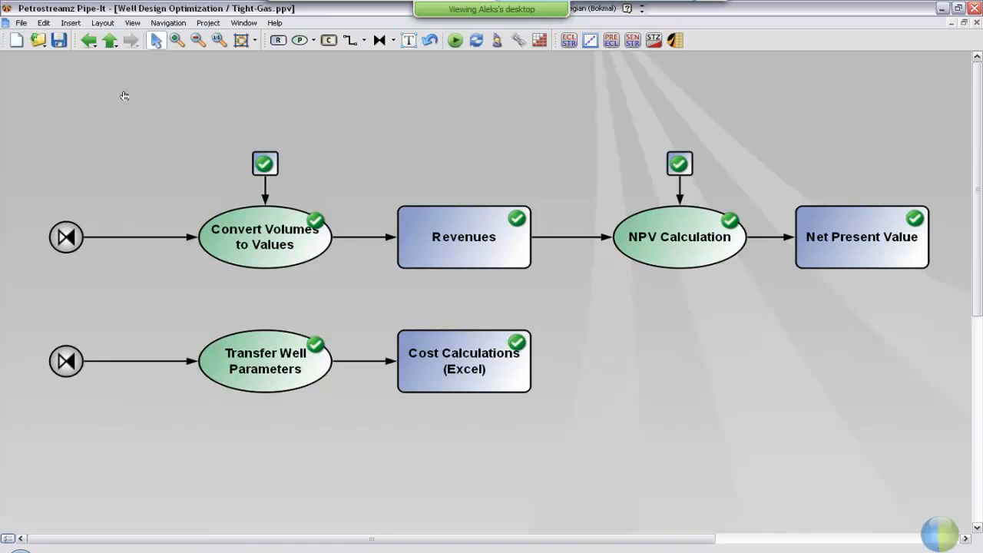
{"action": "left_click", "coordinate": [110, 41]}
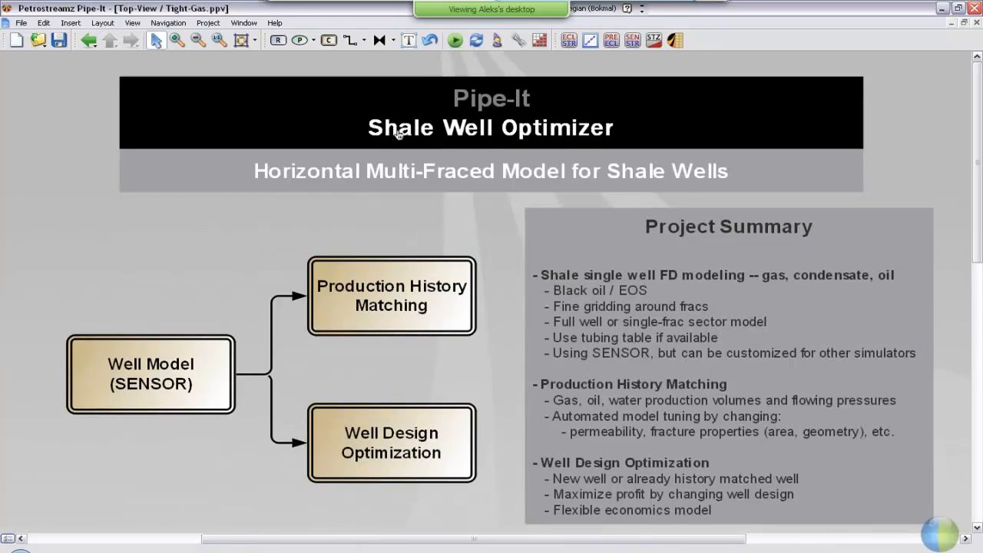
Step: Open the optimizer and load prod_opt.ppo from the prod_opt folder
{"action": "left_click", "coordinate": [496, 43]}
{"action": "left_click_drag", "start_coordinate": [466, 135], "coordinate": [447, 107]}
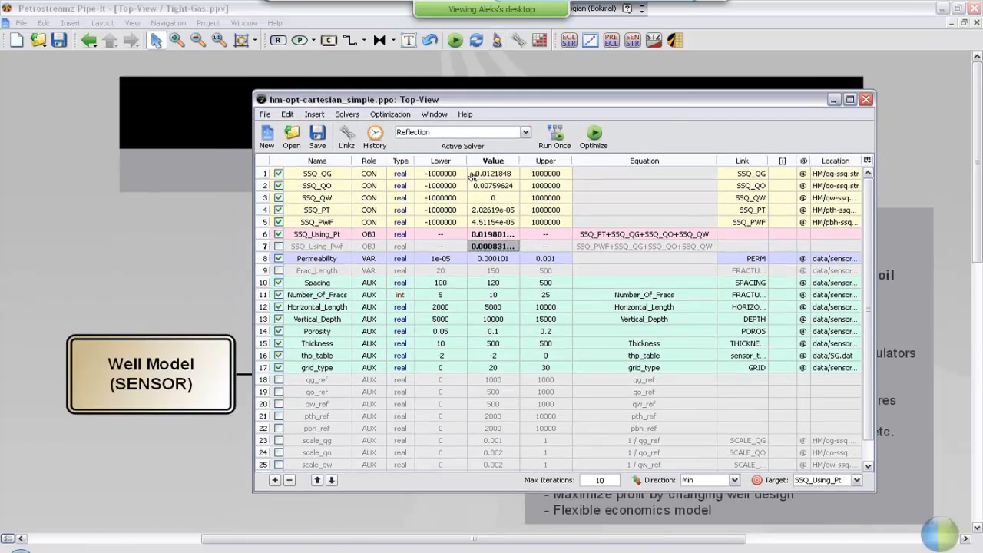
{"action": "left_click", "coordinate": [302, 140]}
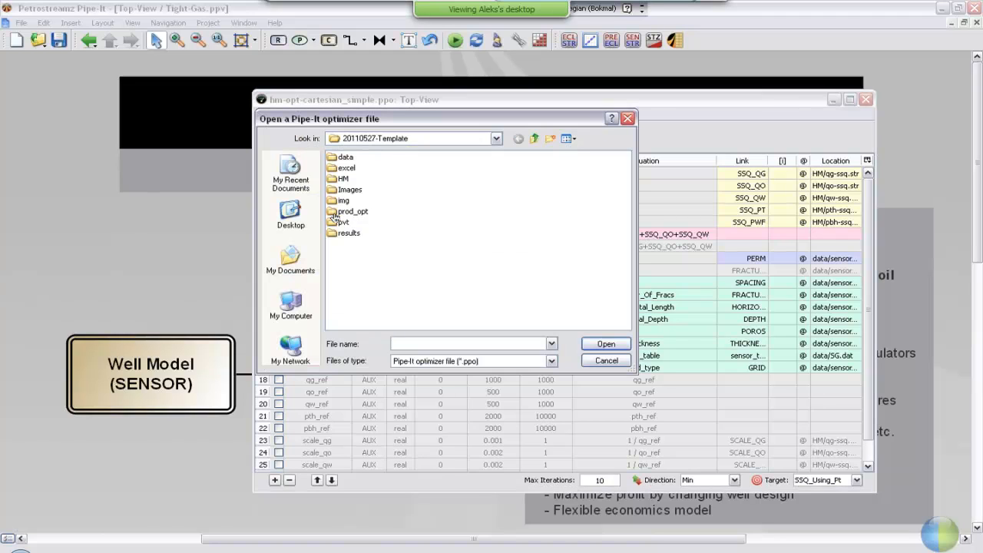
{"action": "double_click", "coordinate": [350, 211]}
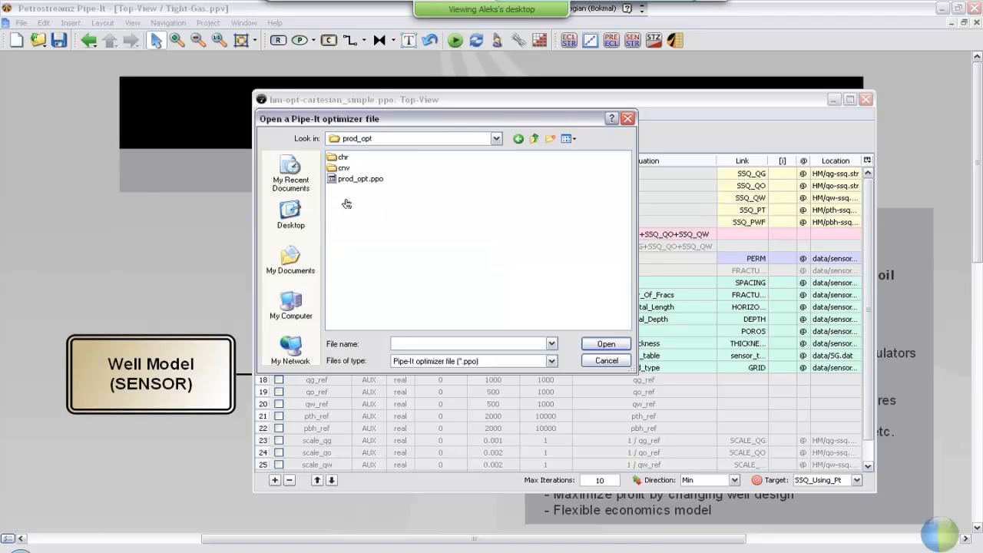
{"action": "double_click", "coordinate": [349, 180]}
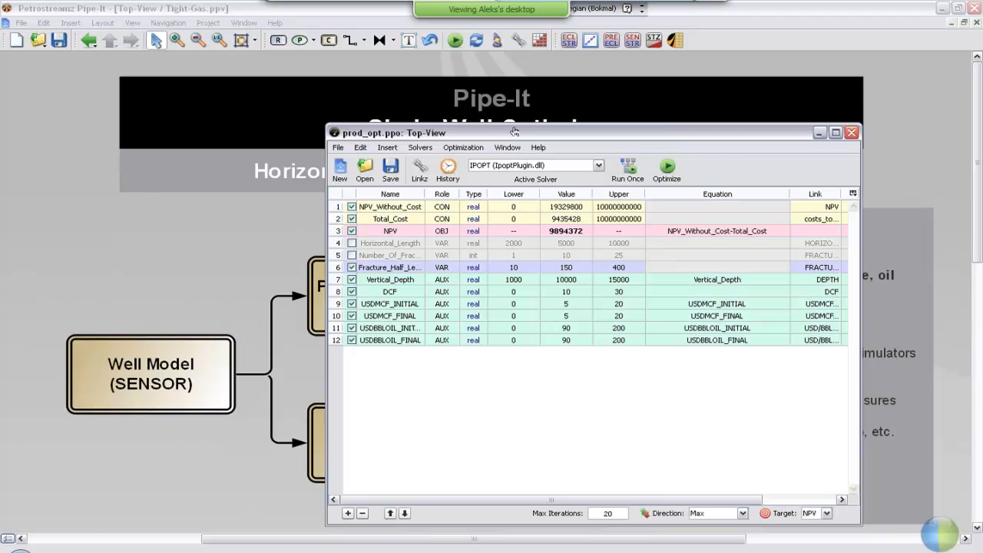
{"action": "left_click_drag", "start_coordinate": [489, 130], "coordinate": [349, 117]}
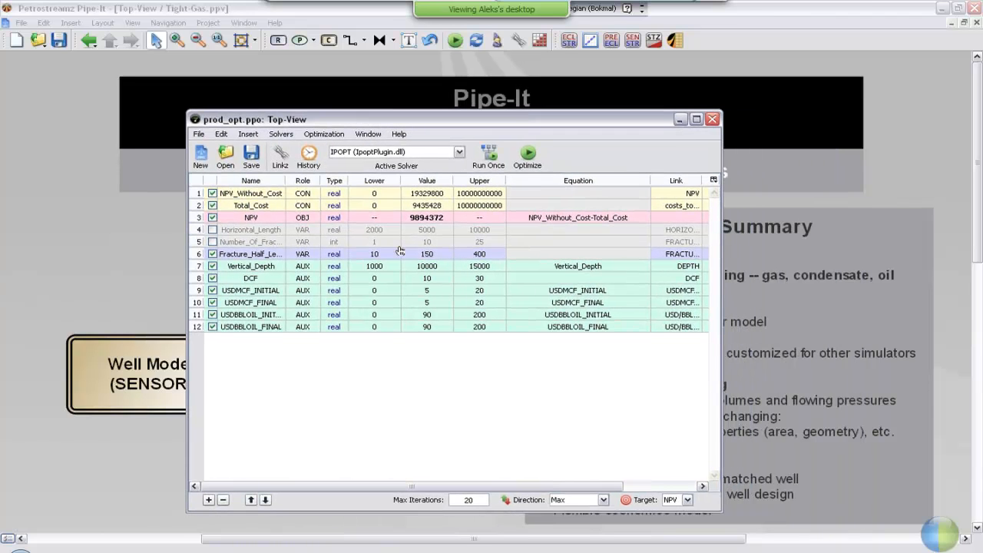
Step: Examine the optimizer's DCF, gas price, fracture half-length, NPV without cost, total cost and NPV values
{"action": "left_click", "coordinate": [427, 280]}
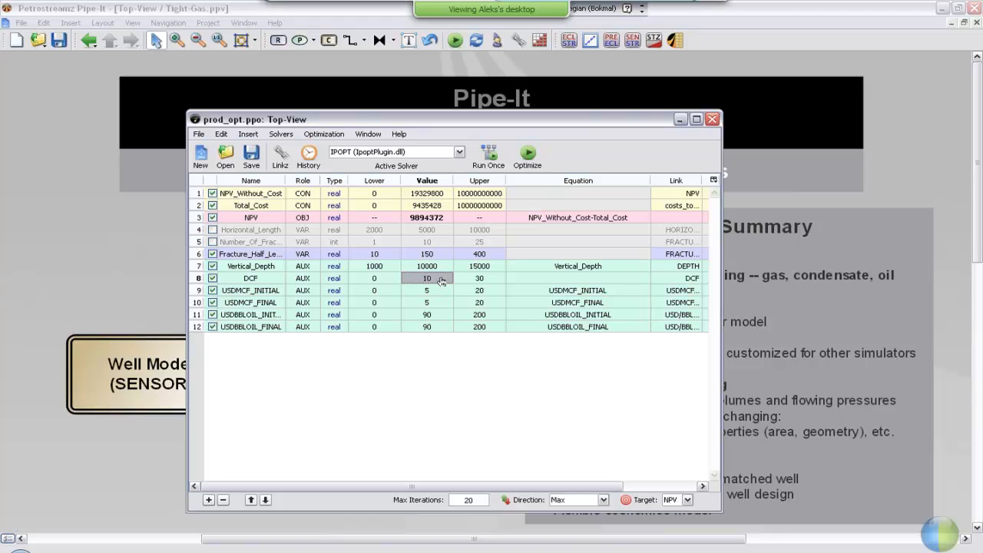
{"action": "left_click", "coordinate": [424, 292]}
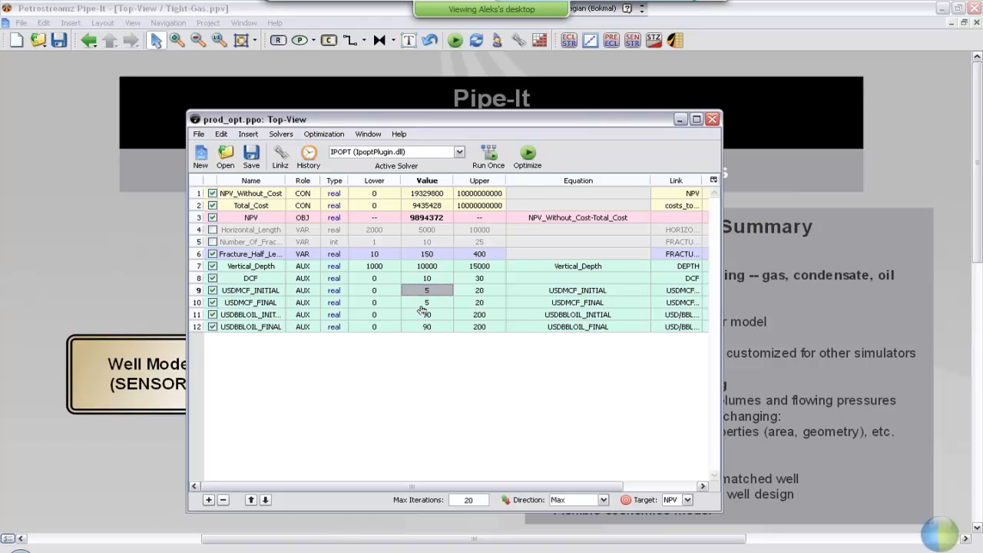
{"action": "left_click", "coordinate": [423, 308]}
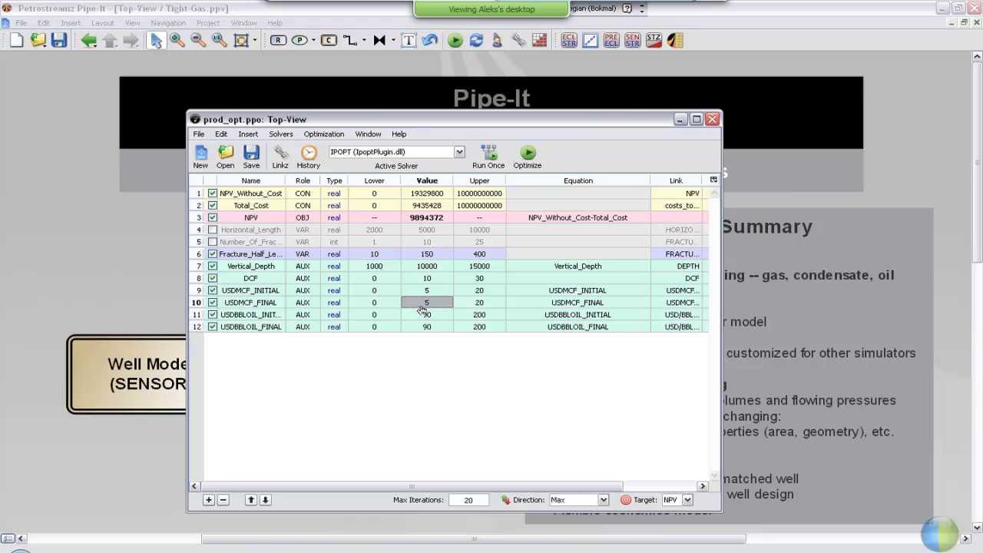
{"action": "left_click", "coordinate": [426, 255]}
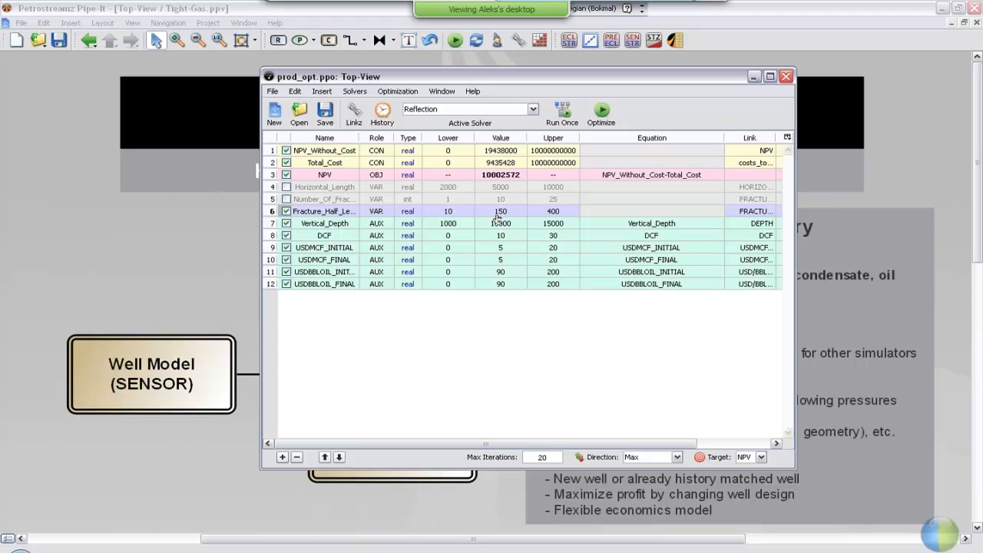
{"action": "left_click", "coordinate": [492, 153]}
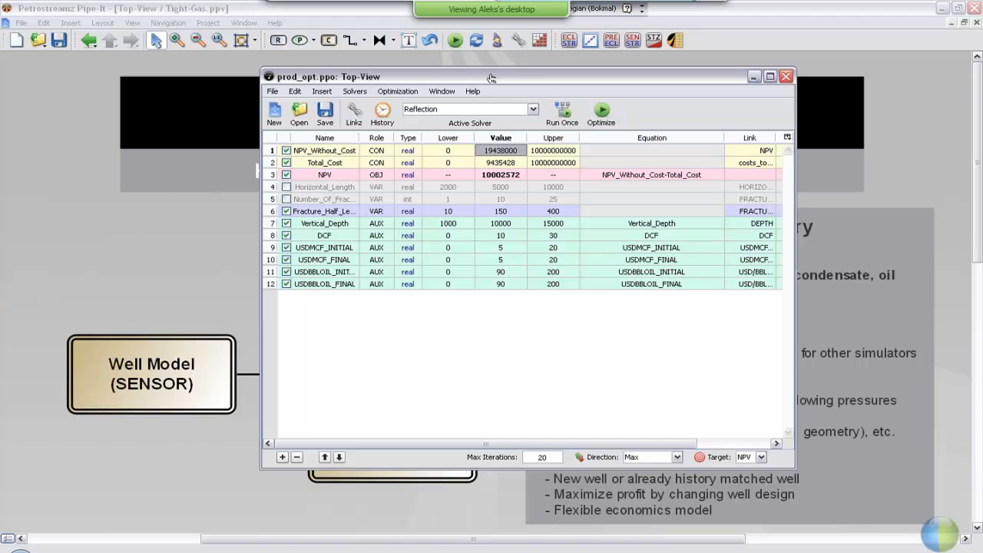
{"action": "left_click", "coordinate": [500, 163]}
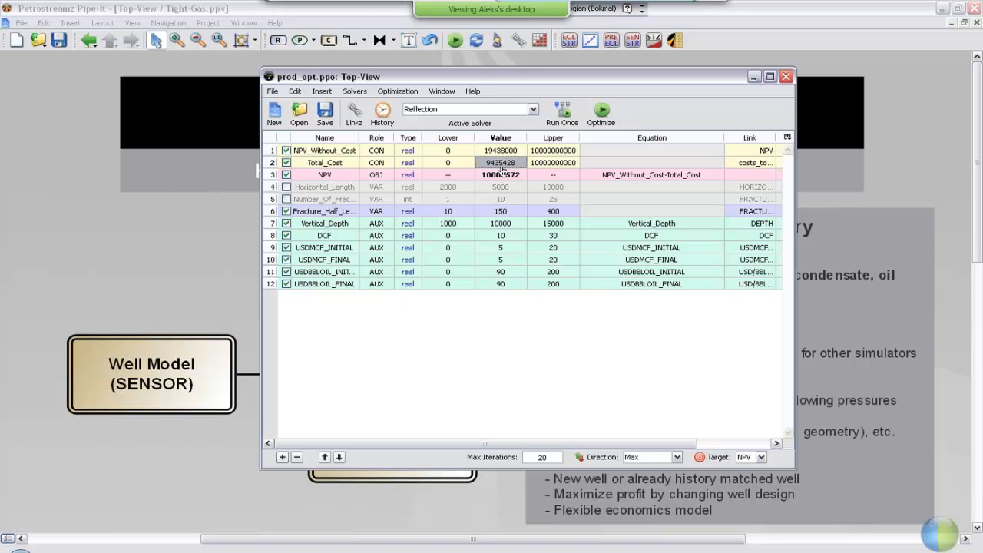
{"action": "left_click", "coordinate": [502, 176]}
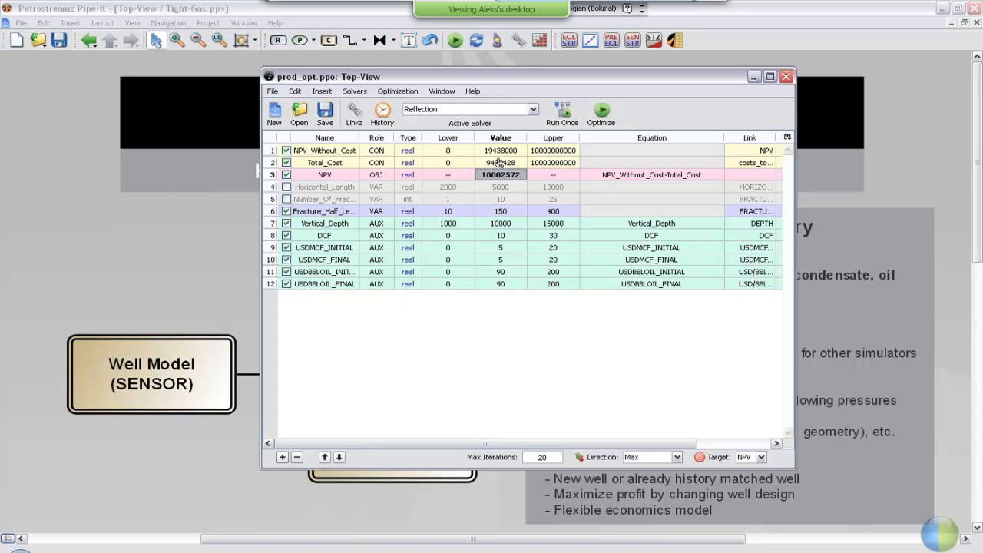
{"action": "left_click_drag", "start_coordinate": [518, 81], "coordinate": [415, 104]}
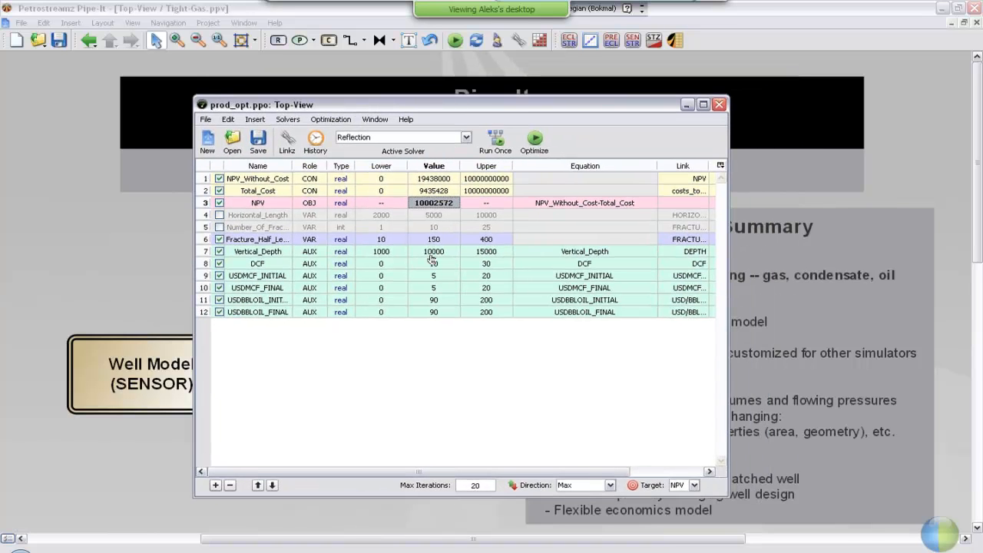
{"action": "left_click", "coordinate": [427, 243]}
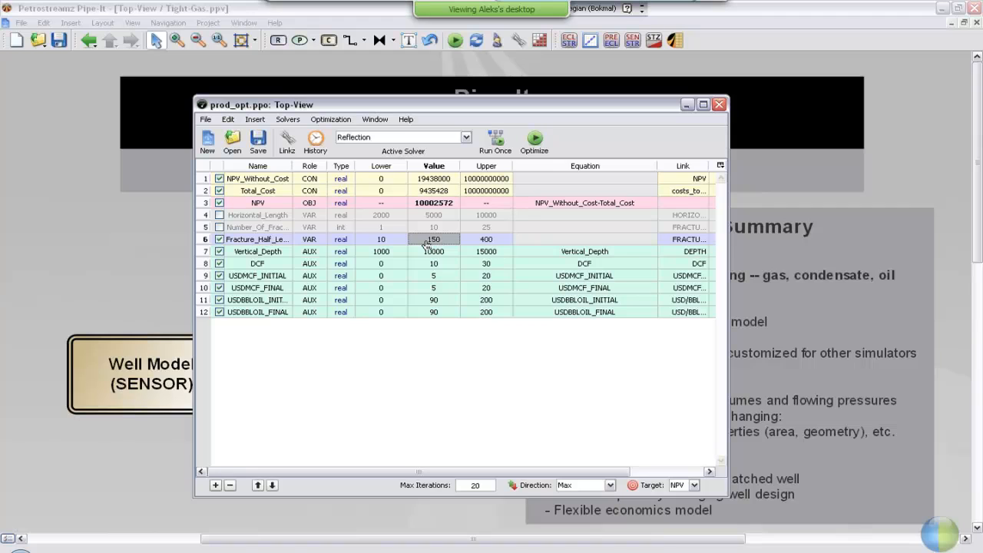
Step: Start the optimization with the Reflection solver and open its run history in a window placed over the optimizer
{"action": "left_click", "coordinate": [534, 144]}
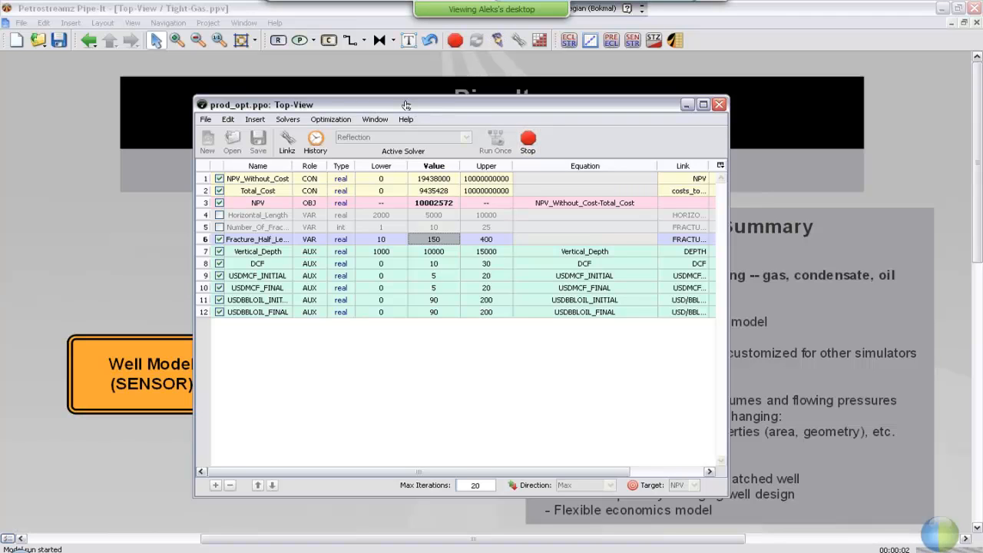
{"action": "left_click", "coordinate": [320, 139]}
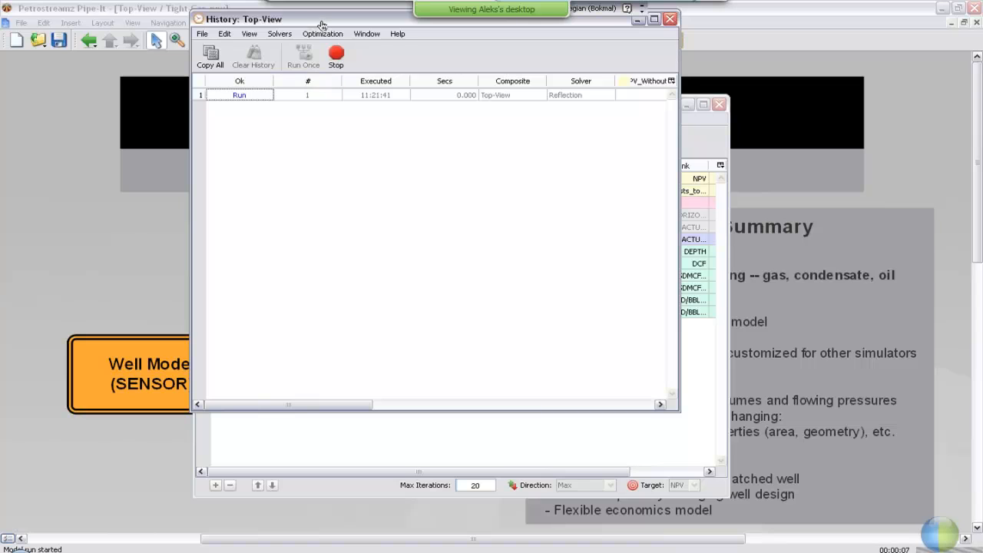
{"action": "left_click_drag", "start_coordinate": [321, 25], "coordinate": [346, 131]}
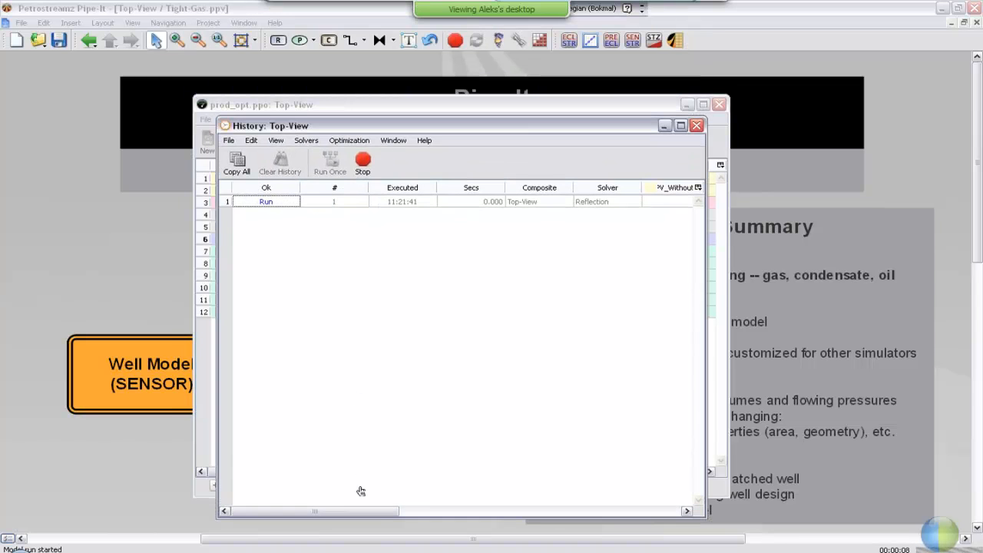
Step: Widen the Fracture_Half_Length column in the run history so its full heading fits
{"action": "left_click_drag", "start_coordinate": [384, 512], "coordinate": [513, 508]}
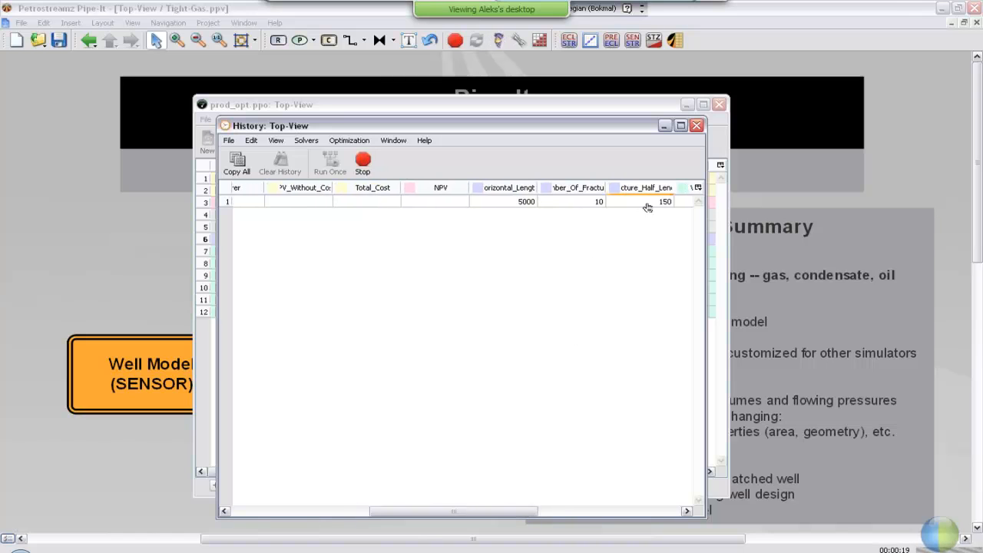
{"action": "left_click_drag", "start_coordinate": [676, 191], "coordinate": [700, 191]}
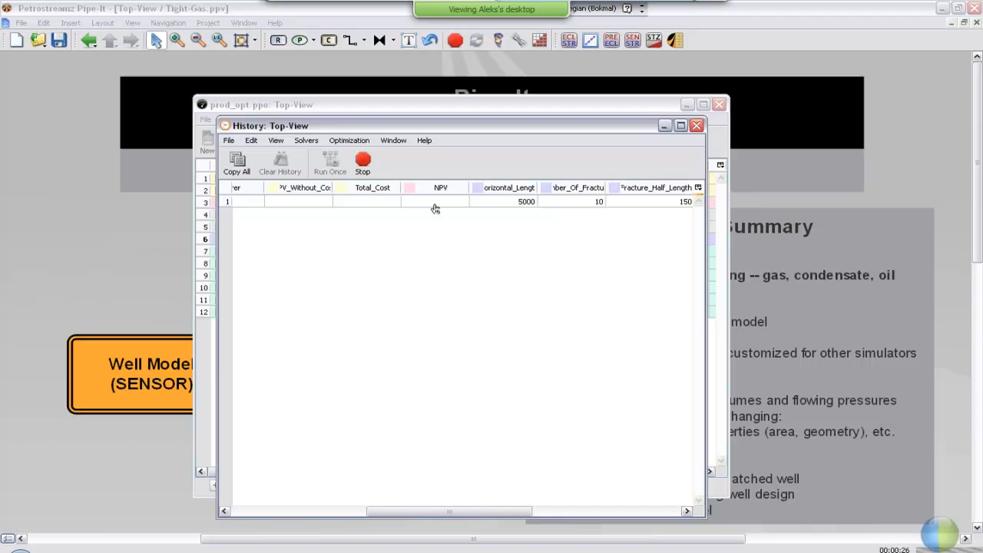
Step: Examine the Top-View plot of net present value against fracture half length, and bring back the run history window, moved aside
{"action": "left_click", "coordinate": [145, 240]}
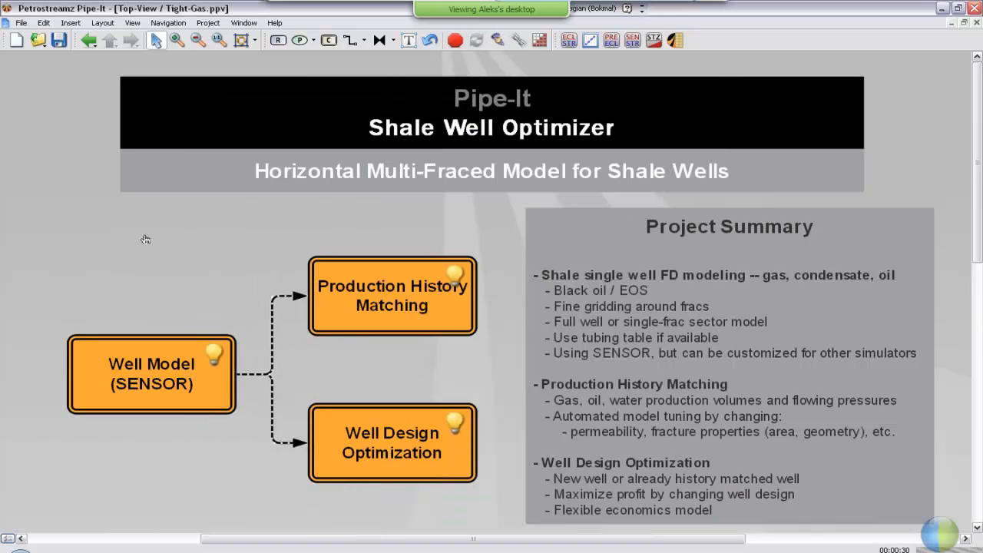
{"action": "scroll", "coordinate": [145, 239], "scroll_direction": "down", "scroll_amount": 4}
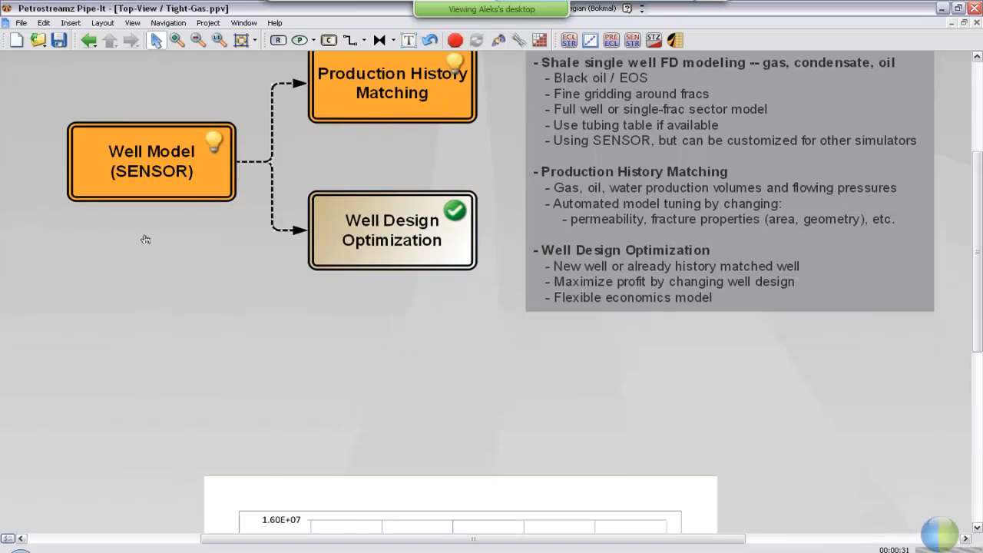
{"action": "scroll", "coordinate": [145, 239], "scroll_direction": "down", "scroll_amount": 4}
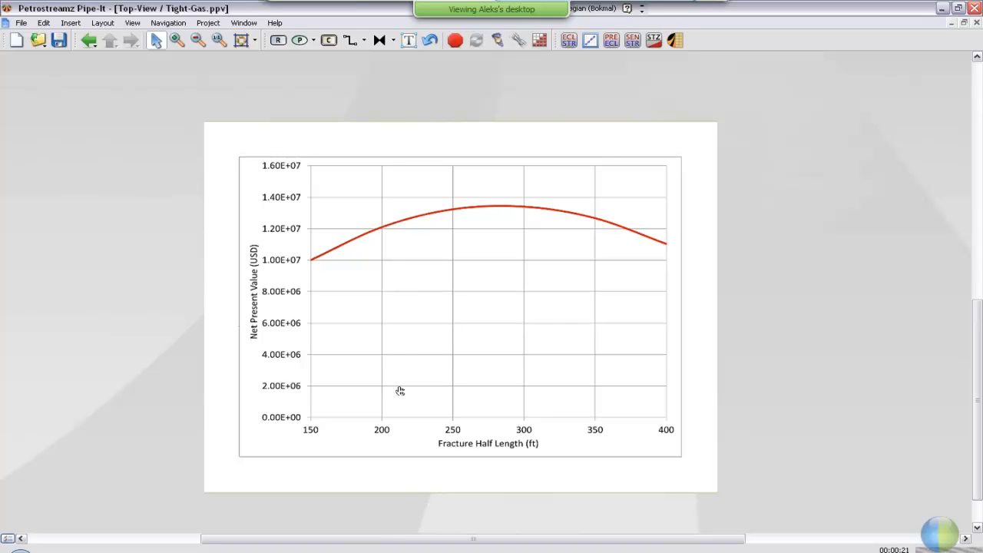
{"action": "scroll", "coordinate": [400, 360], "scroll_direction": "up", "scroll_amount": 10}
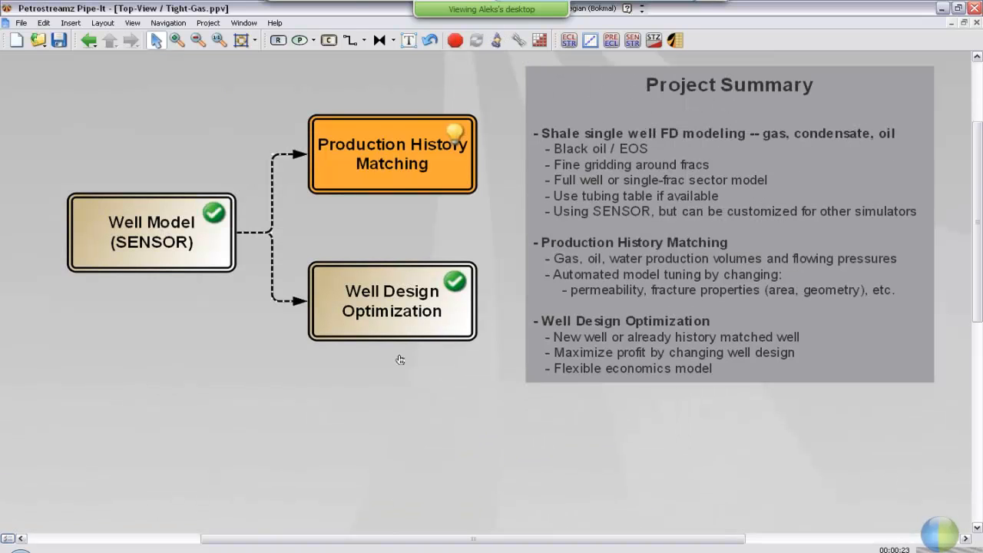
{"action": "scroll", "coordinate": [400, 360], "scroll_direction": "up", "scroll_amount": 5}
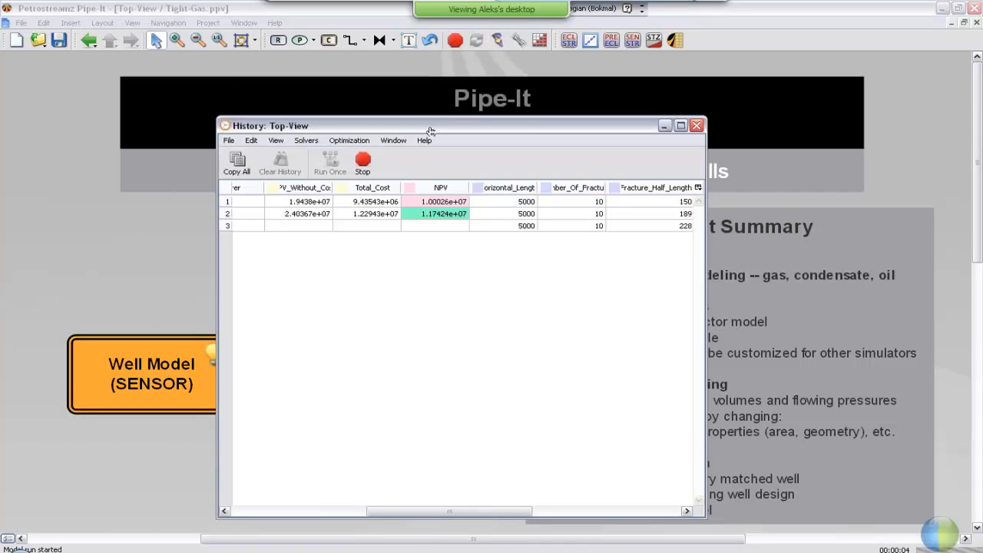
{"action": "left_click_drag", "start_coordinate": [430, 131], "coordinate": [568, 99]}
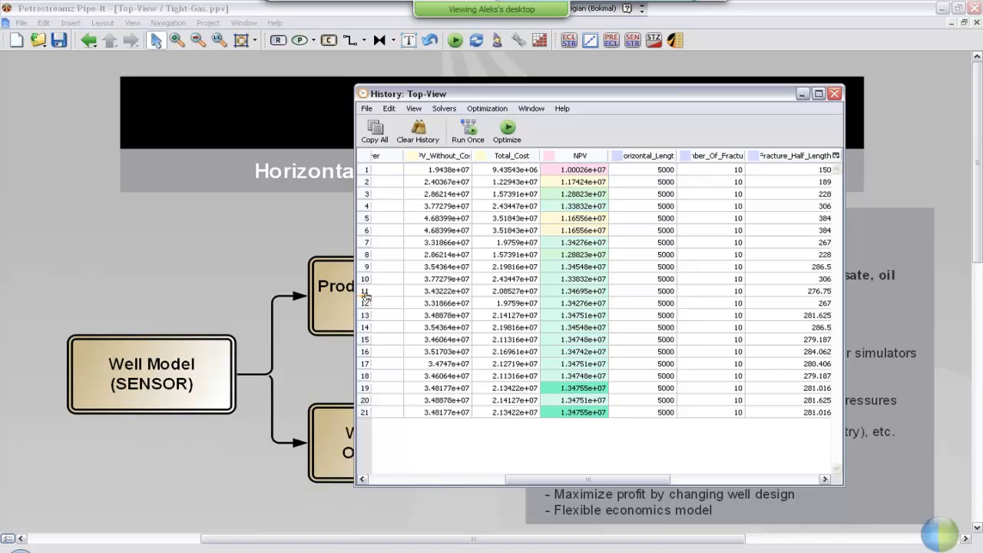
Step: Return to the prod_opt.ppo optimizer and switch the active solver to Case Matrix
{"action": "left_click", "coordinate": [284, 547]}
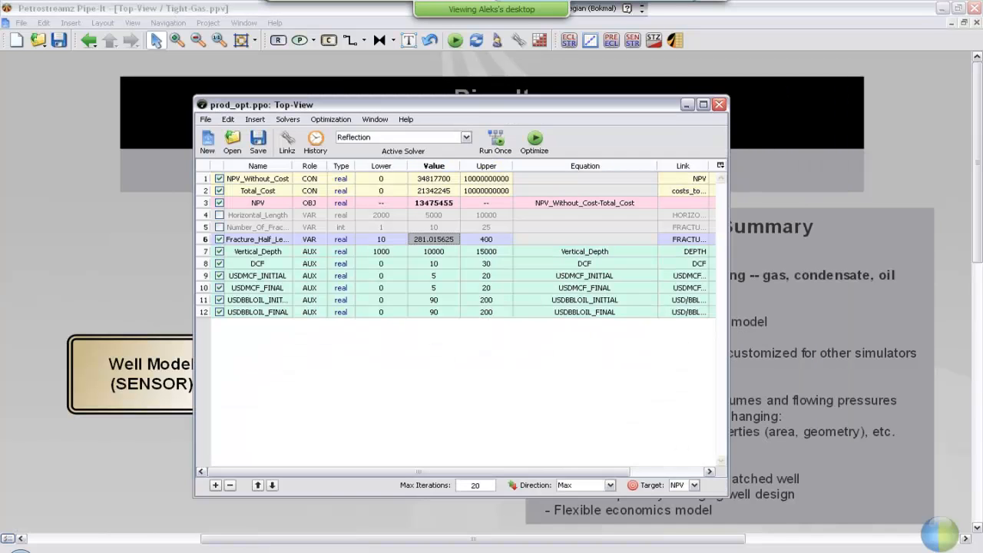
{"action": "left_click", "coordinate": [465, 138]}
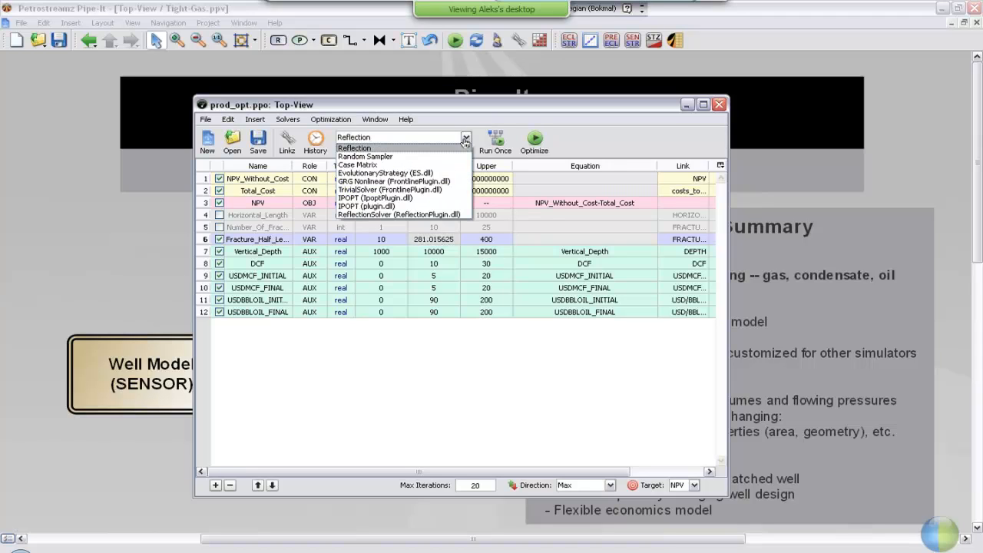
{"action": "left_click", "coordinate": [433, 165]}
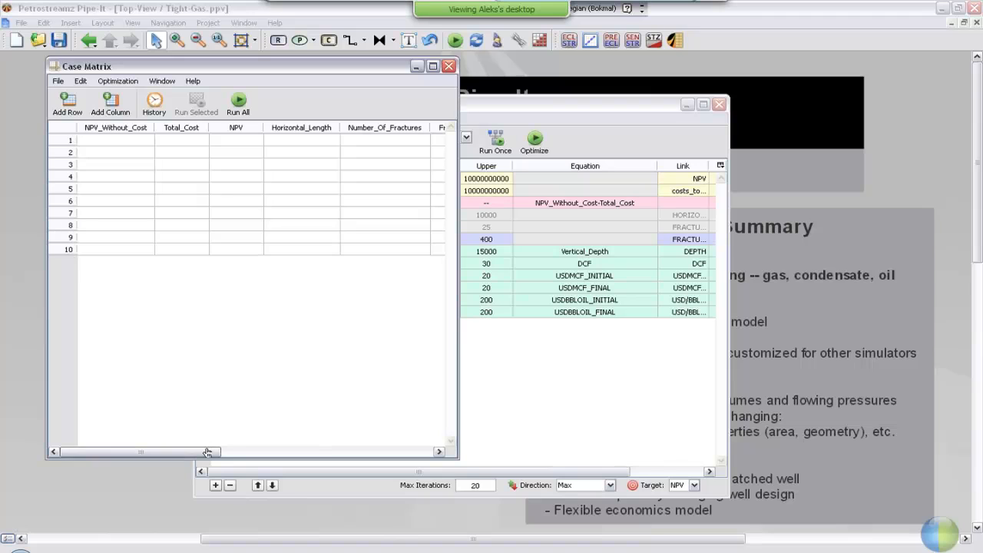
Step: Enter Fracture_Half_Length values 150, 200, 250 and 300 in the first four Case Matrix rows and select the first three values
{"action": "left_click_drag", "start_coordinate": [204, 451], "coordinate": [264, 453]}
{"action": "left_click", "coordinate": [338, 141]}
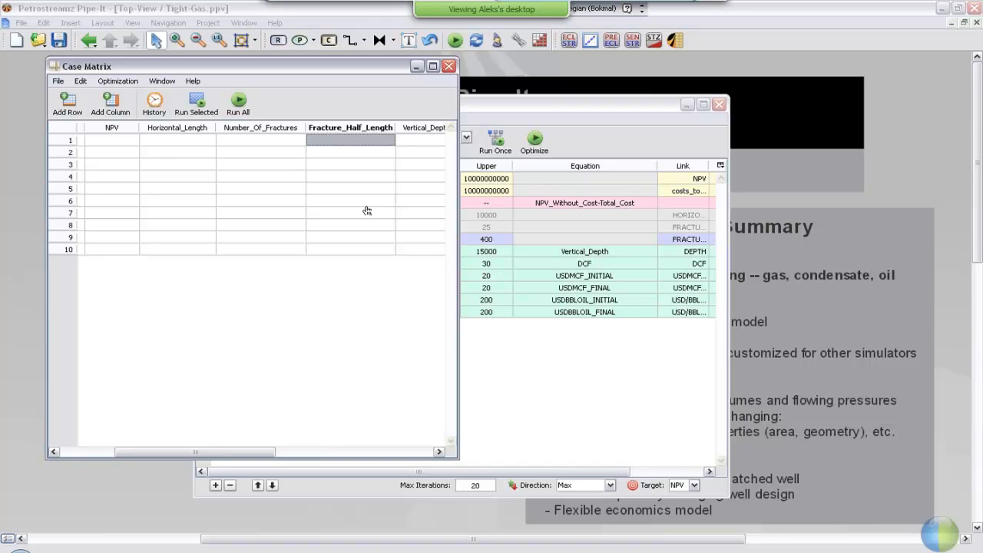
{"action": "type", "text": "150"}
{"action": "key", "text": "Return"}
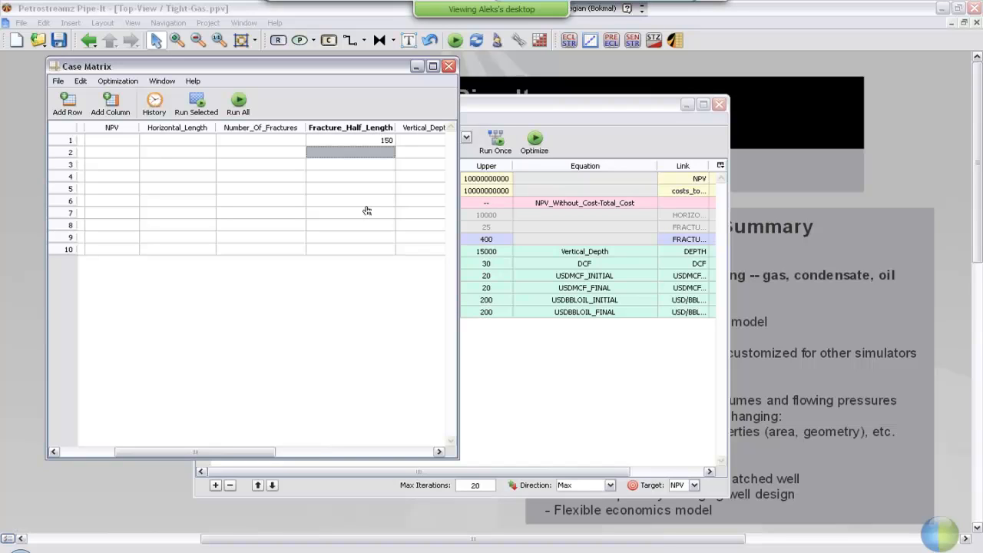
{"action": "type", "text": "200"}
{"action": "key", "text": "Return"}
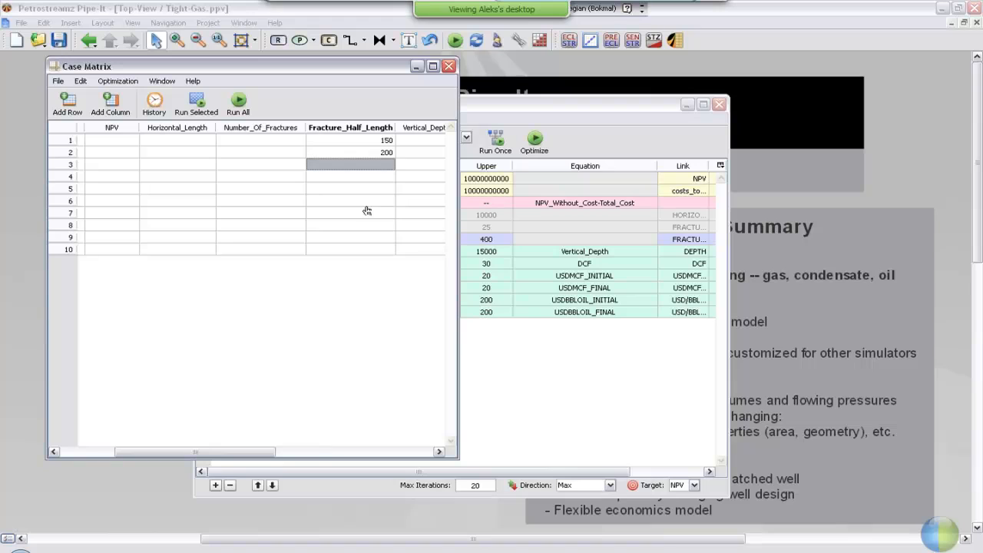
{"action": "type", "text": "250"}
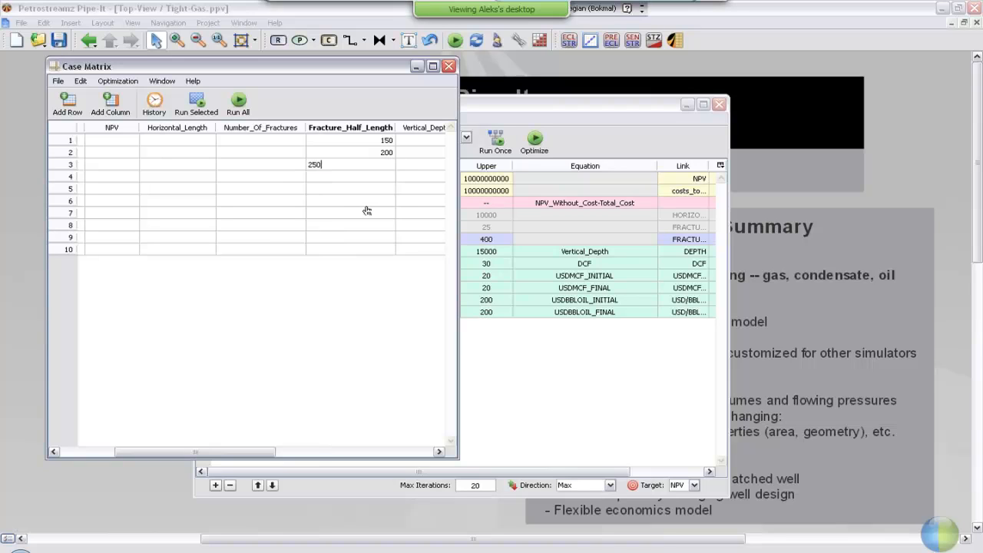
{"action": "key", "text": "Return"}
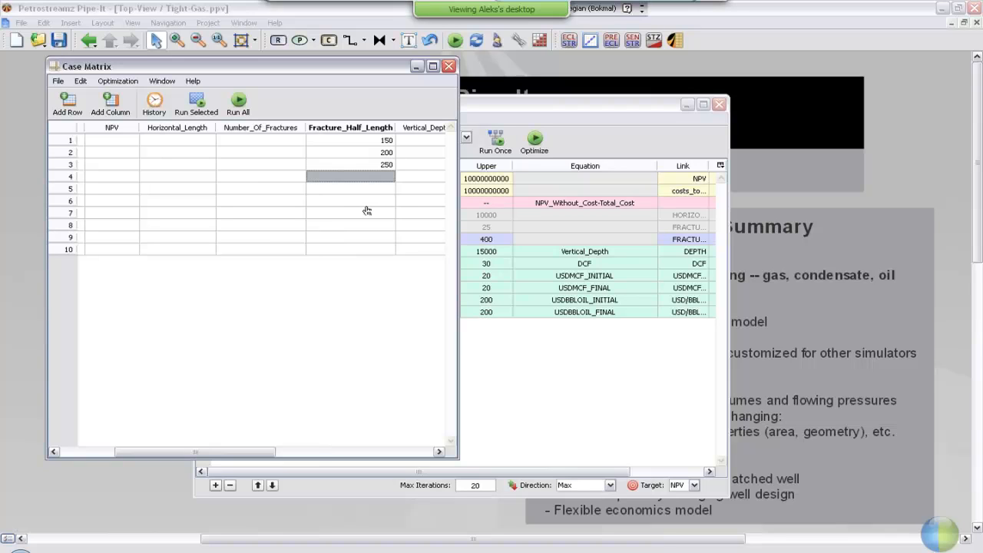
{"action": "type", "text": "300"}
{"action": "key", "text": "Return"}
{"action": "left_click", "coordinate": [338, 143]}
{"action": "left_click_drag", "start_coordinate": [338, 142], "coordinate": [345, 168]}
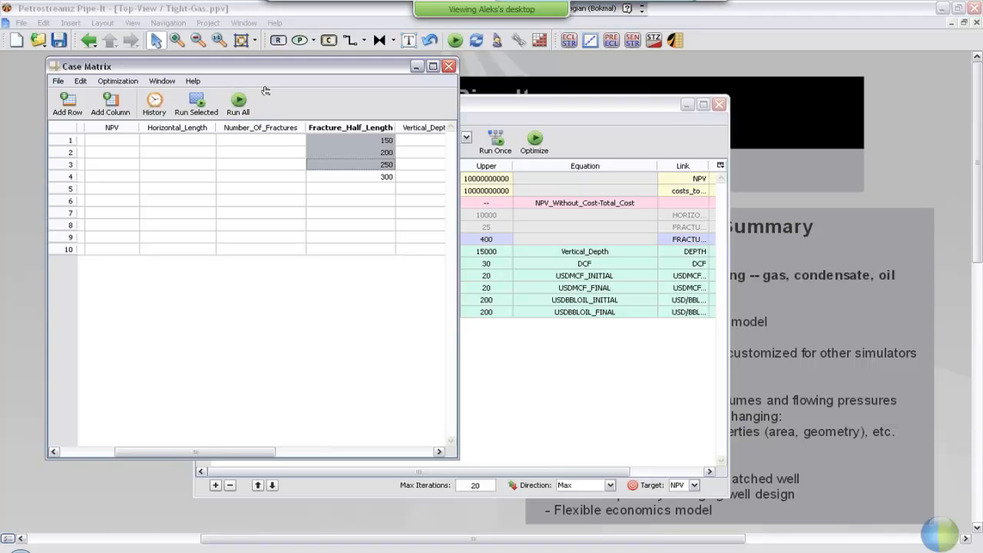
Step: Leave the Case Matrix and optimizer windows for the project's Top-View and select the Well Model (SENSOR) block
{"action": "left_click", "coordinate": [496, 105]}
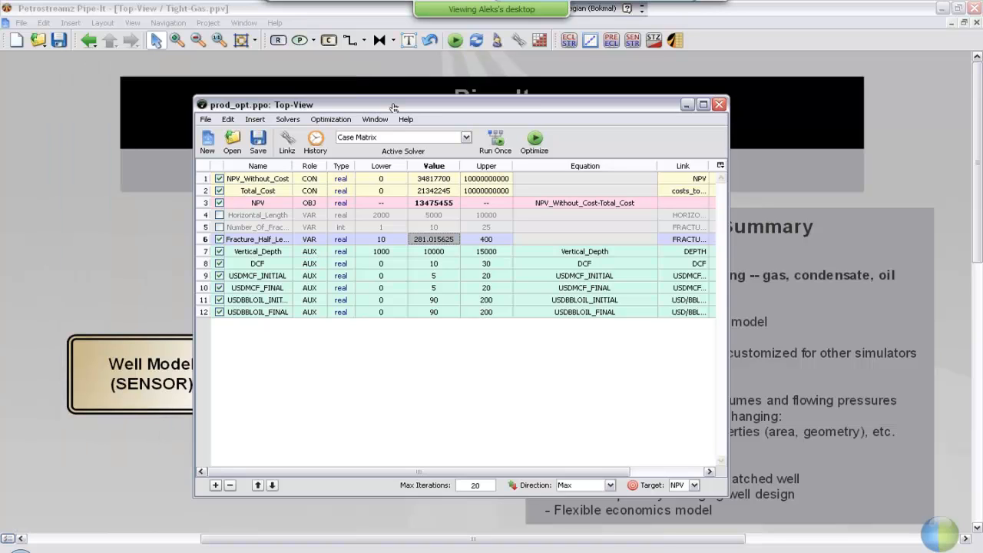
{"action": "left_click", "coordinate": [159, 222]}
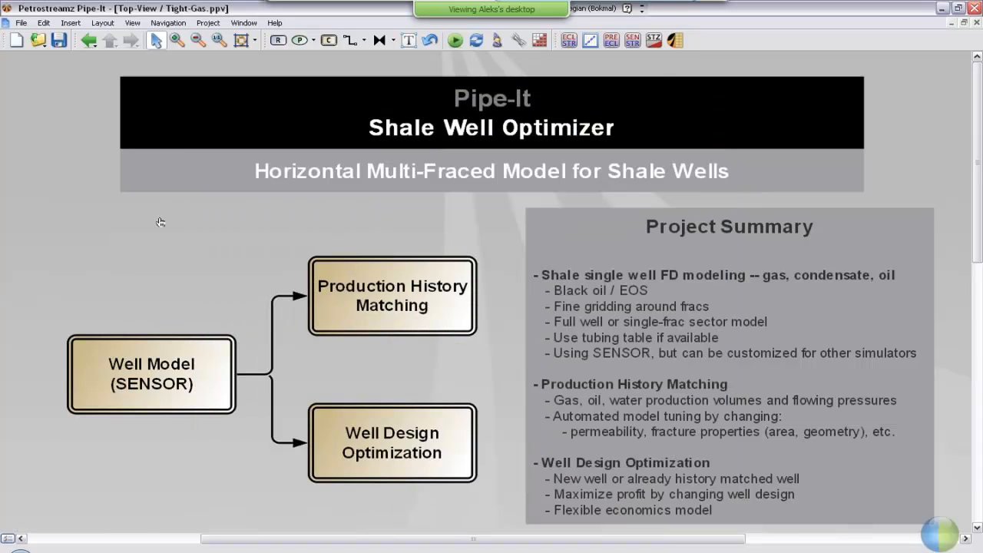
{"action": "left_click", "coordinate": [147, 378]}
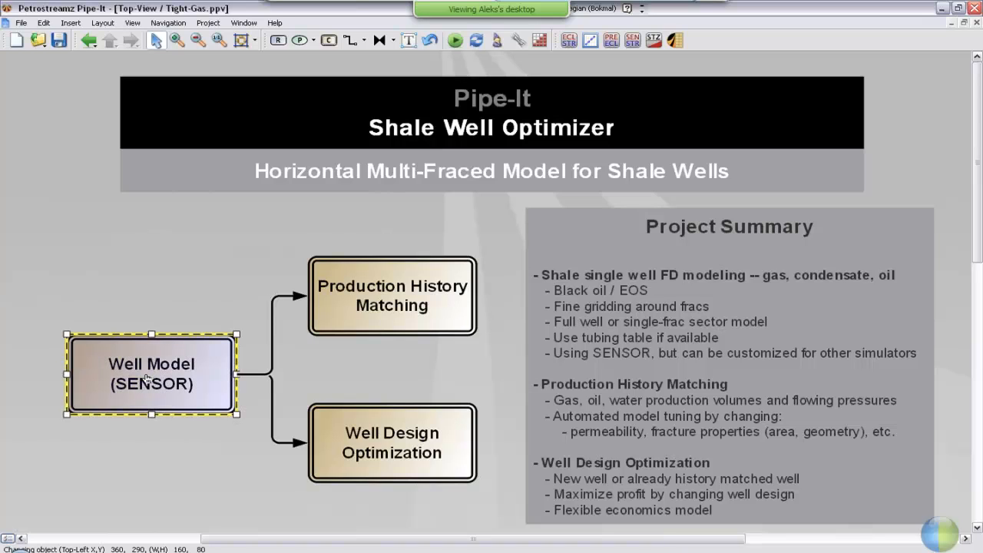